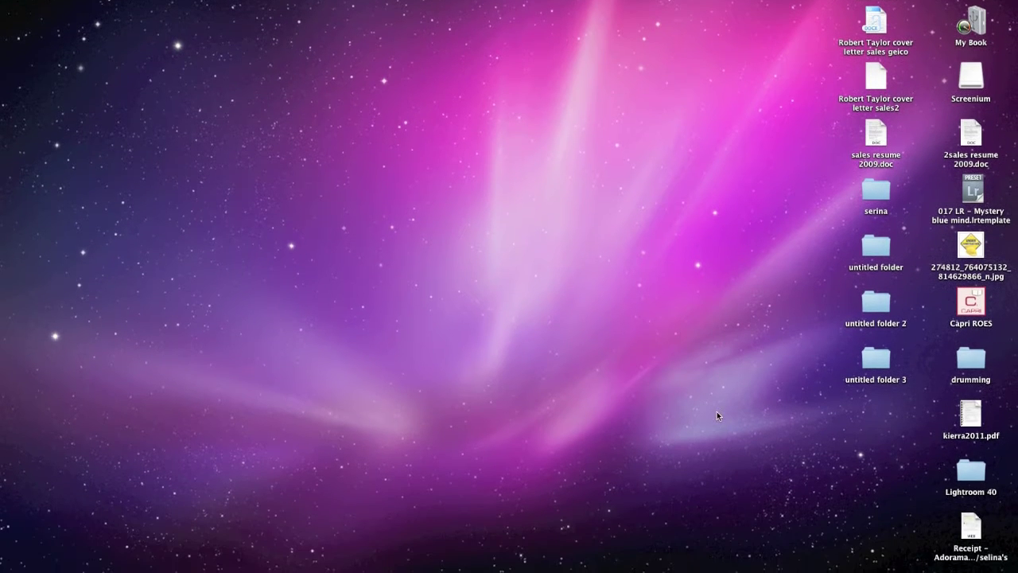
# Step: Switch to Adobe Photoshop CS5 and select the Flatten Image command in the signture action
pyautogui.moveTo(720, 569)
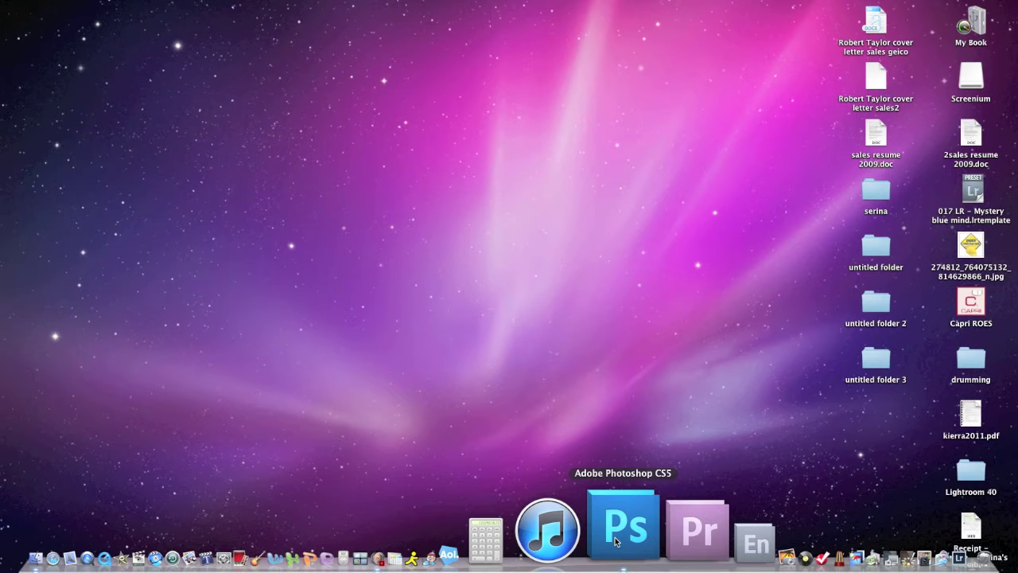
pyautogui.click(615, 541)
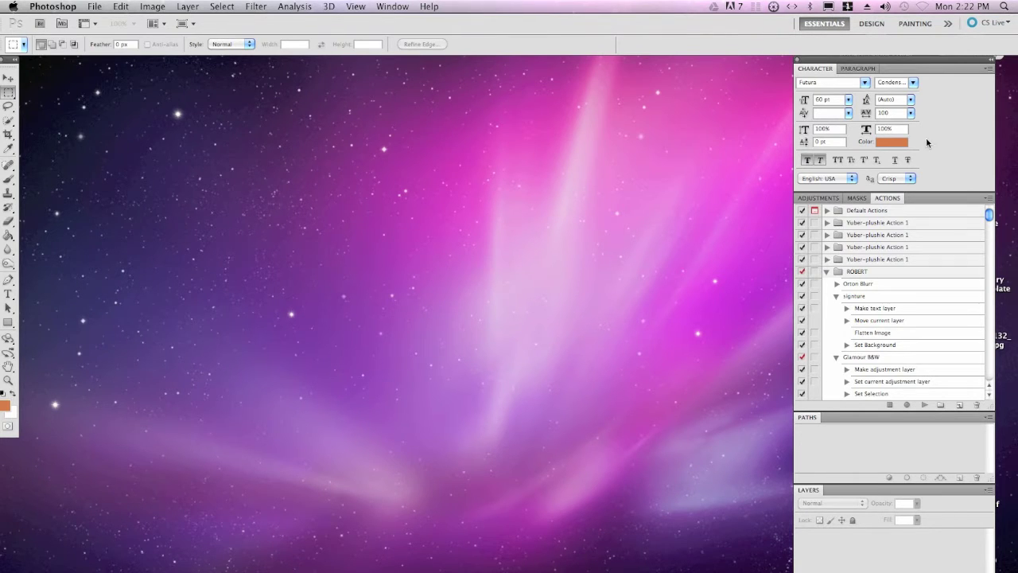
pyautogui.click(946, 332)
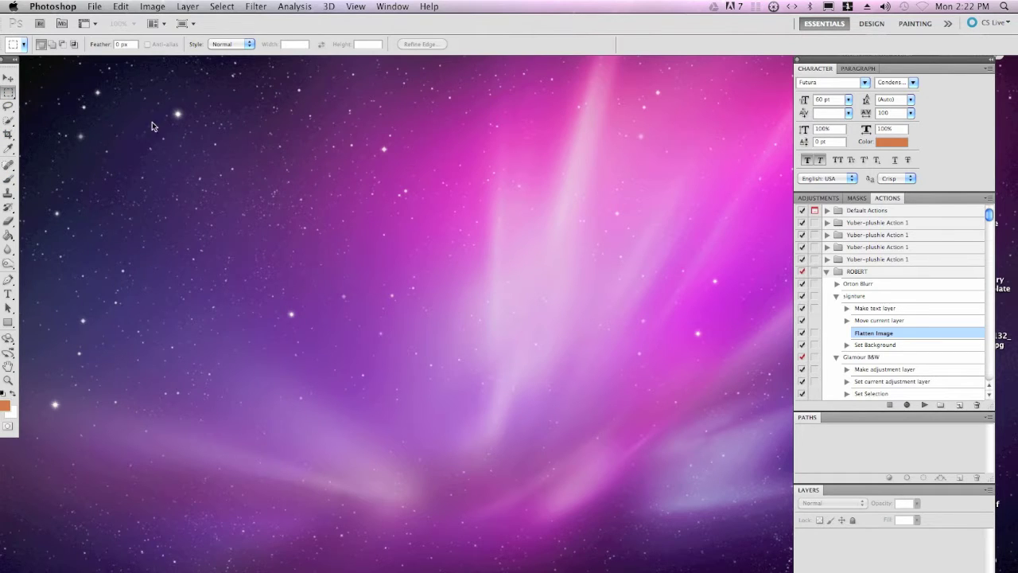
# Step: Examine the Move tool and the variants grouped under the Marquee and Lasso tools
pyautogui.click(9, 77)
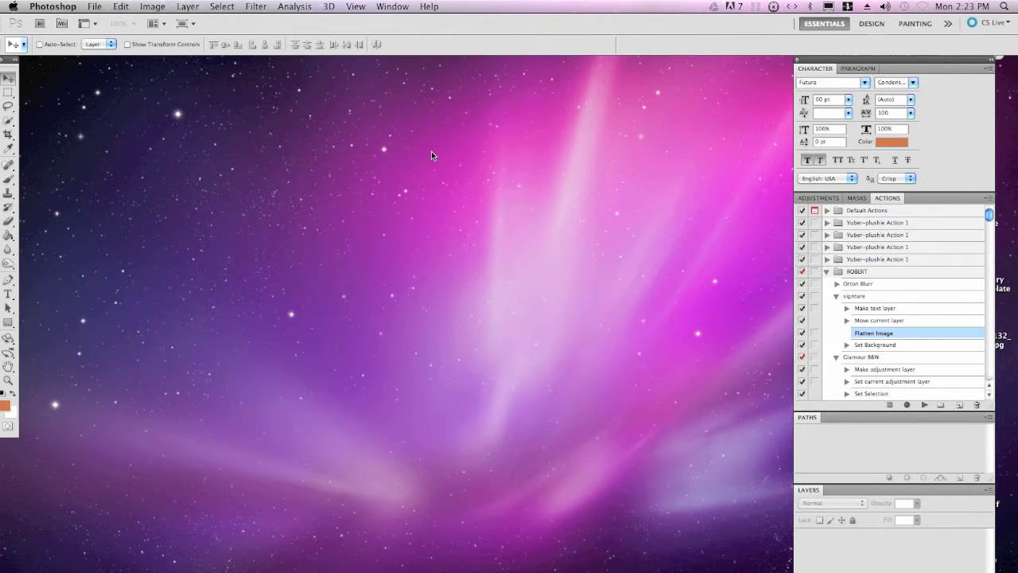
pyautogui.click(12, 96)
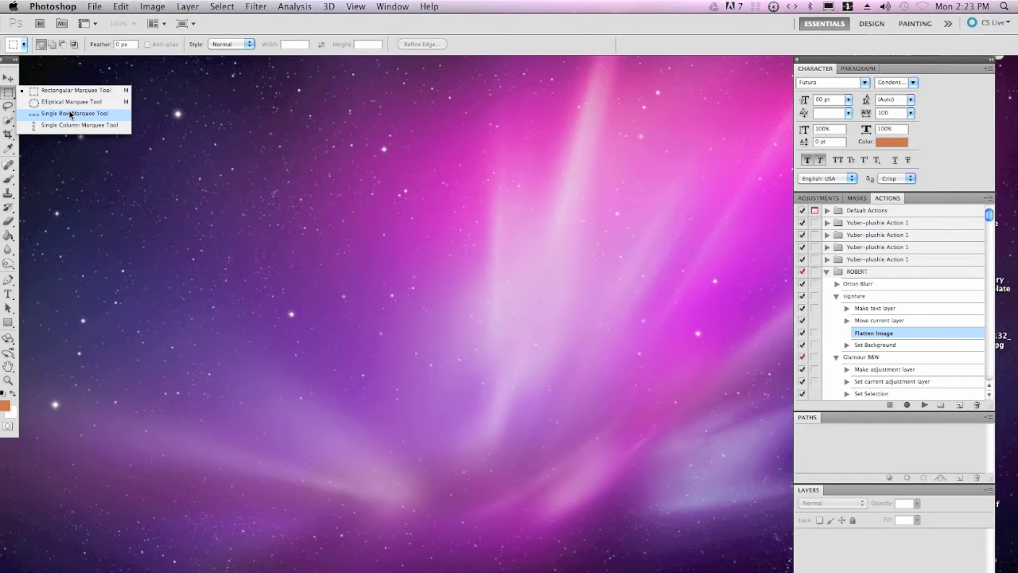
pyautogui.moveTo(8, 106); pyautogui.dragTo(38, 109)
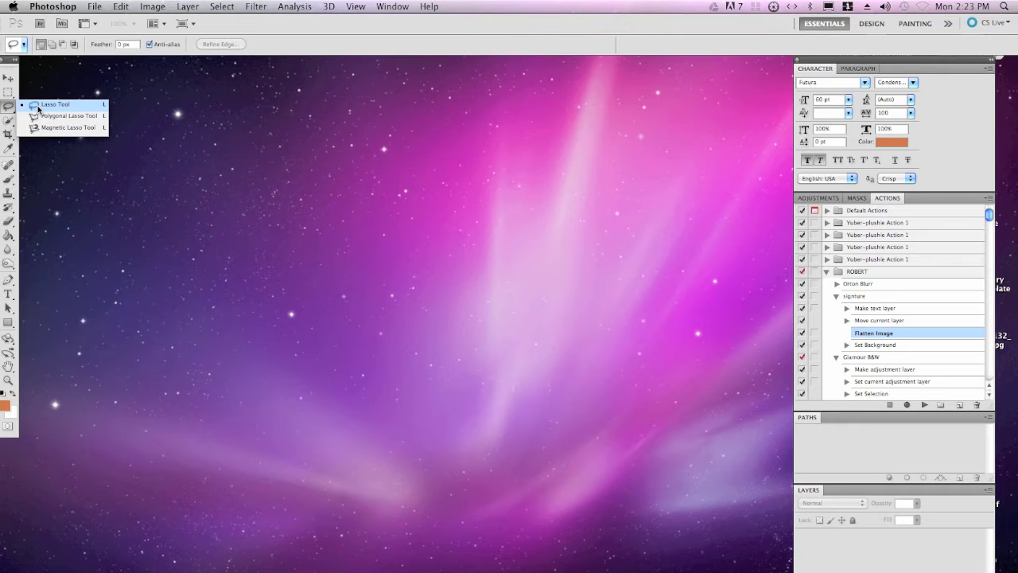
pyautogui.moveTo(37, 109)
pyautogui.mouseDown()
pyautogui.moveTo(205, 118)
pyautogui.moveTo(183, 119)
pyautogui.mouseUp()
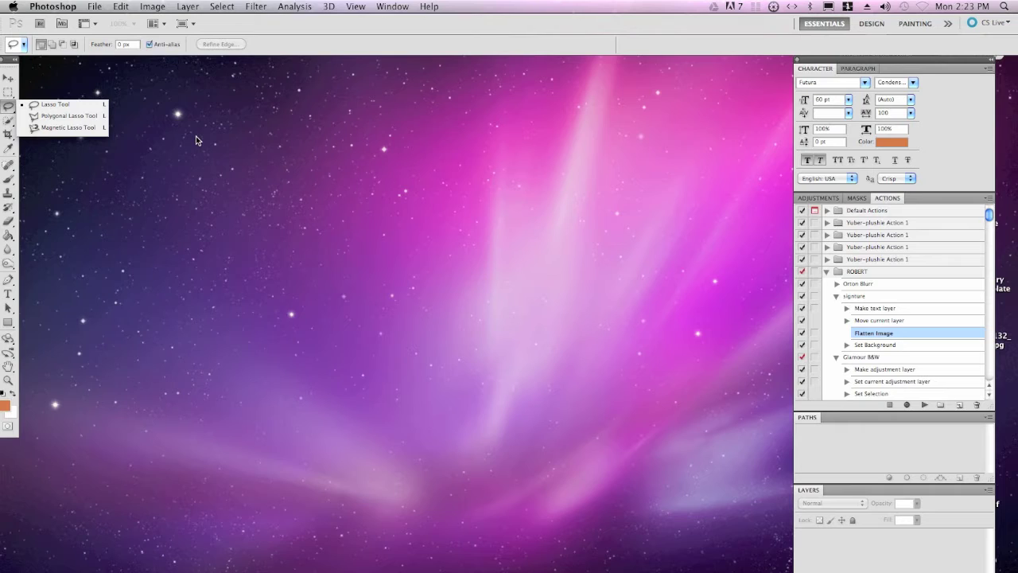
pyautogui.click(230, 127)
pyautogui.click(229, 102)
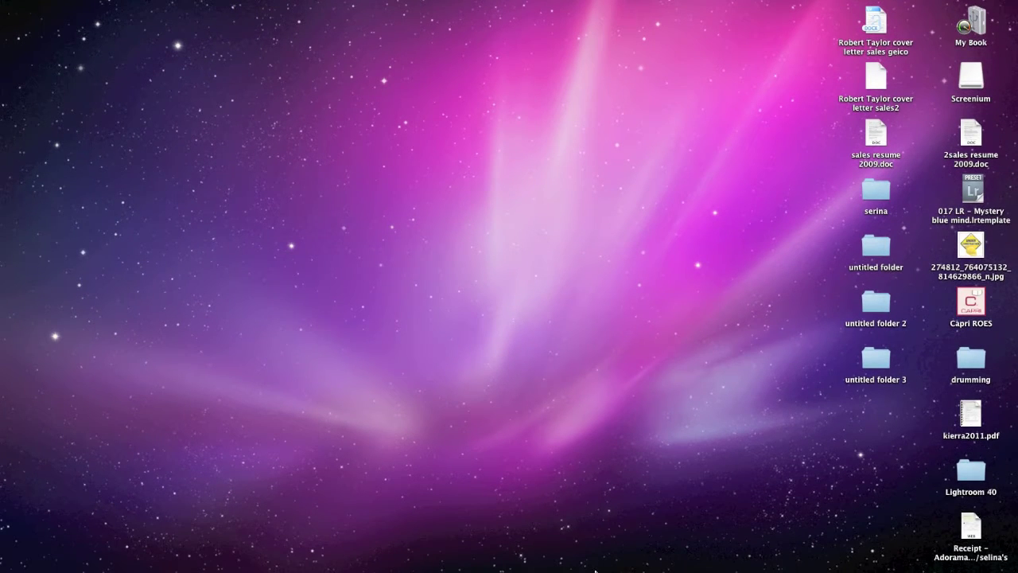
pyautogui.moveTo(557, 570)
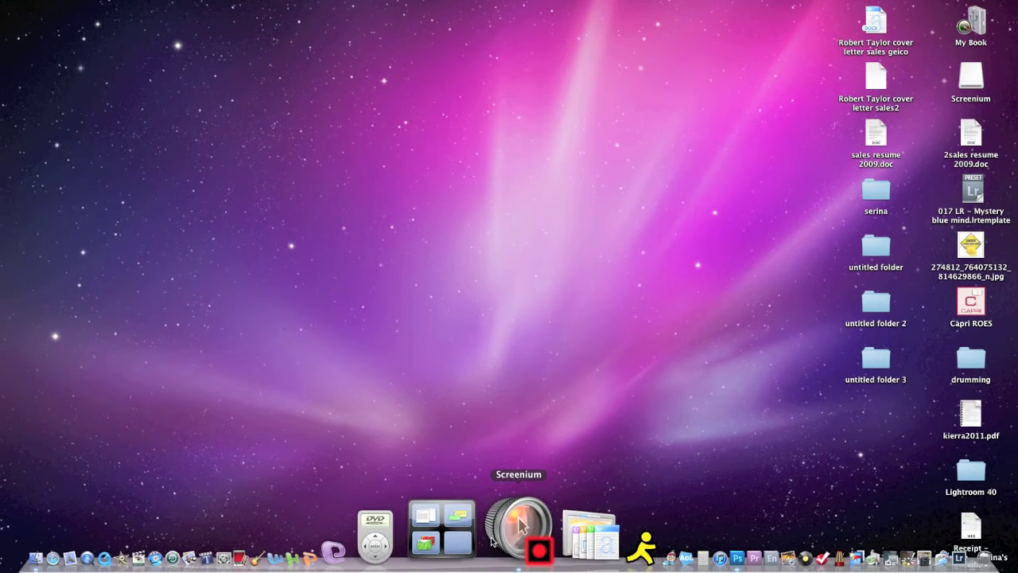
pyautogui.click(621, 526)
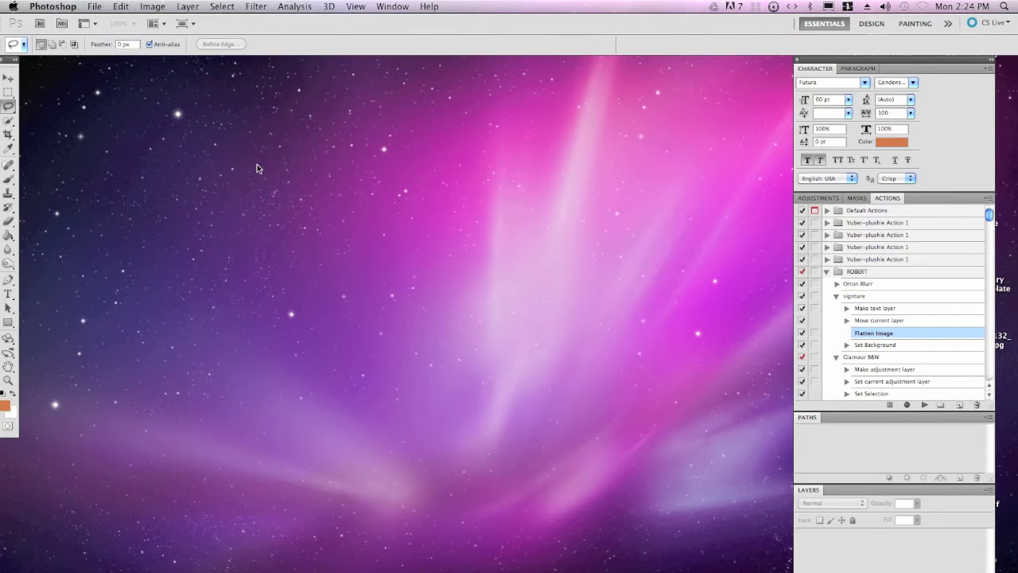
# Step: Review the Move tool and the variants grouped under the Lasso, Quick Selection and Crop tools
pyautogui.click(8, 78)
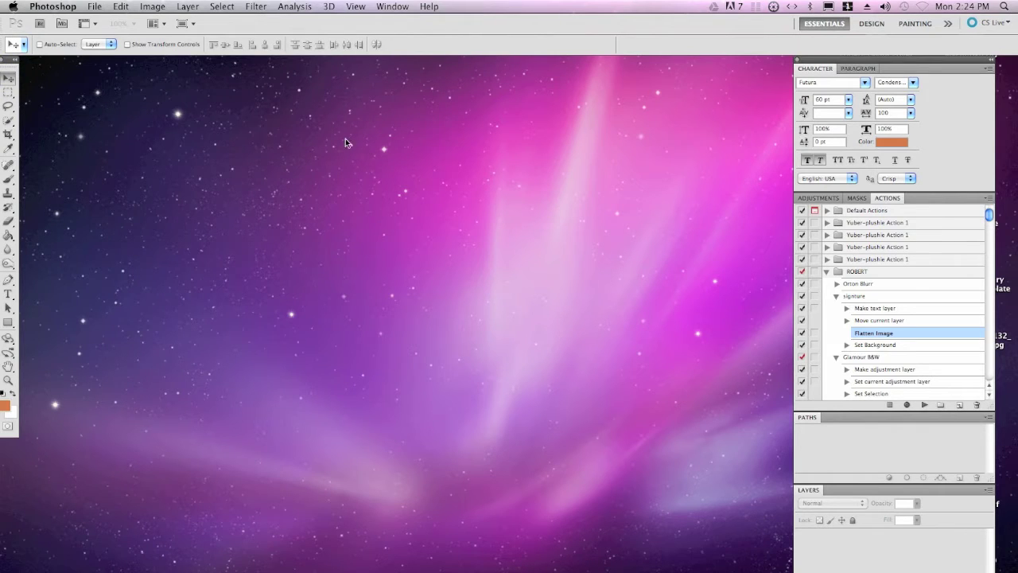
pyautogui.click(8, 106)
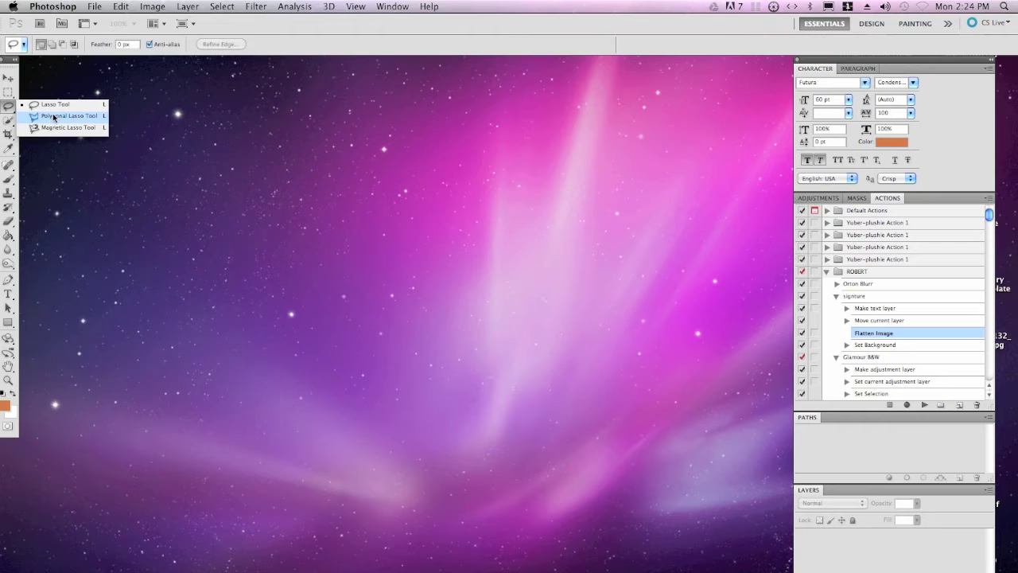
pyautogui.click(9, 123)
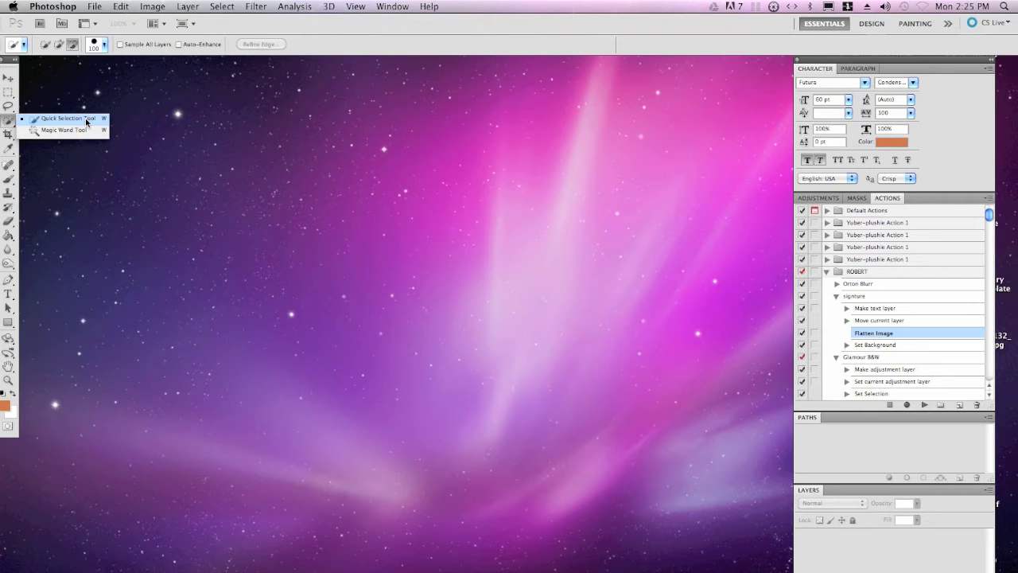
pyautogui.click(9, 136)
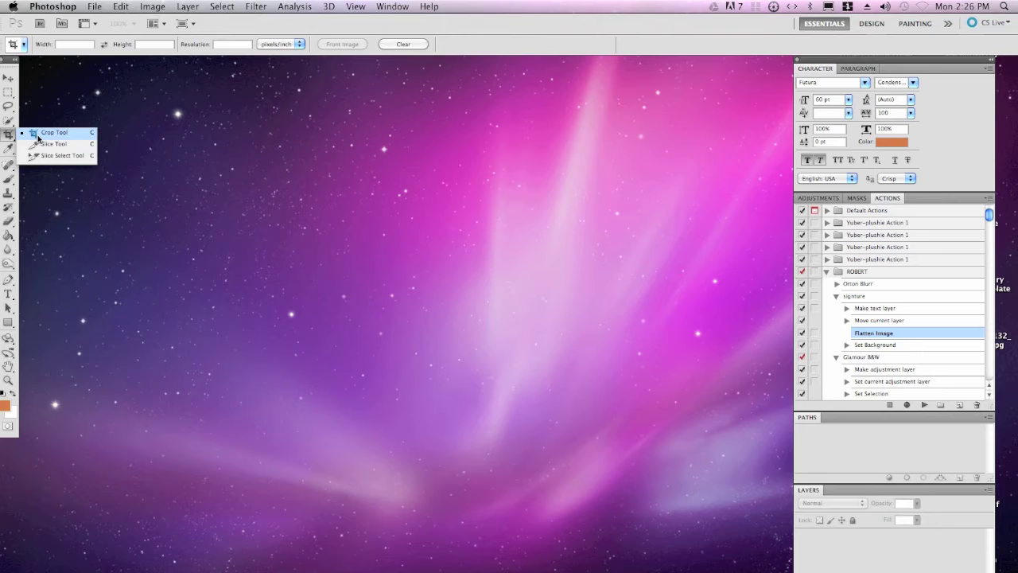
# Step: Examine the Eyedropper tool group, switching to the Ruler tool and back to the Eyedropper tool
pyautogui.moveTo(8, 151); pyautogui.dragTo(20, 151)
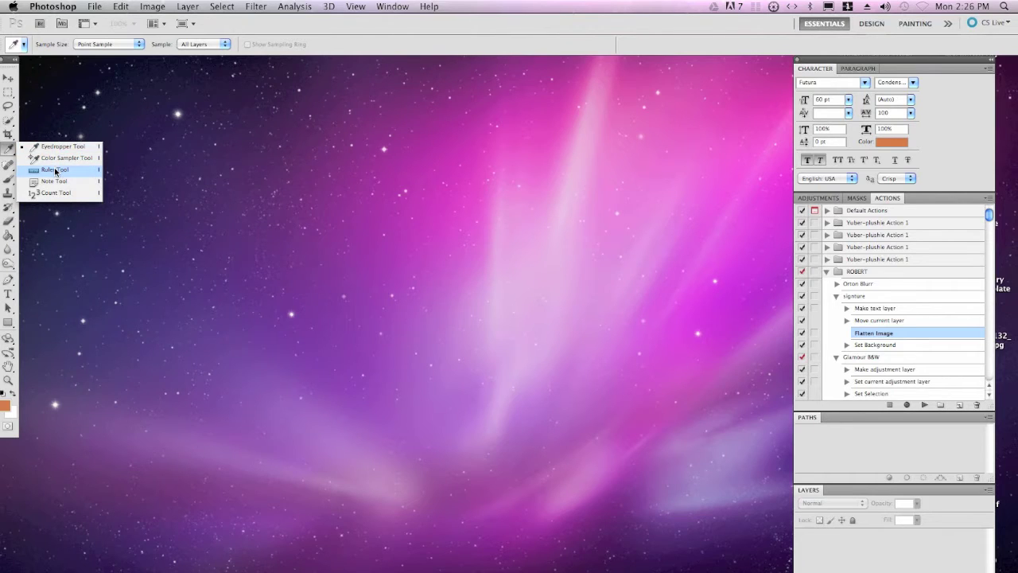
pyautogui.click(55, 170)
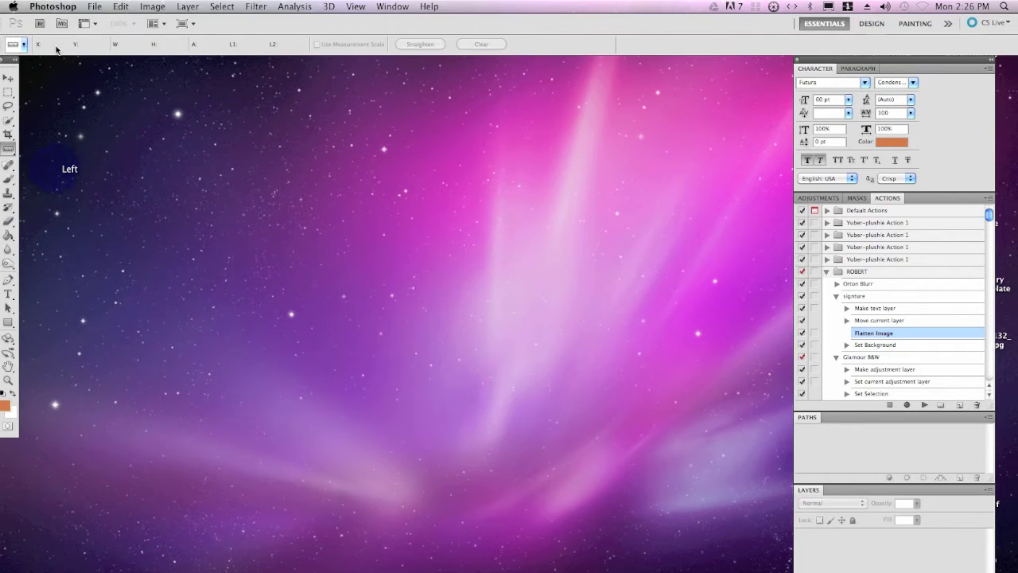
pyautogui.click(8, 150)
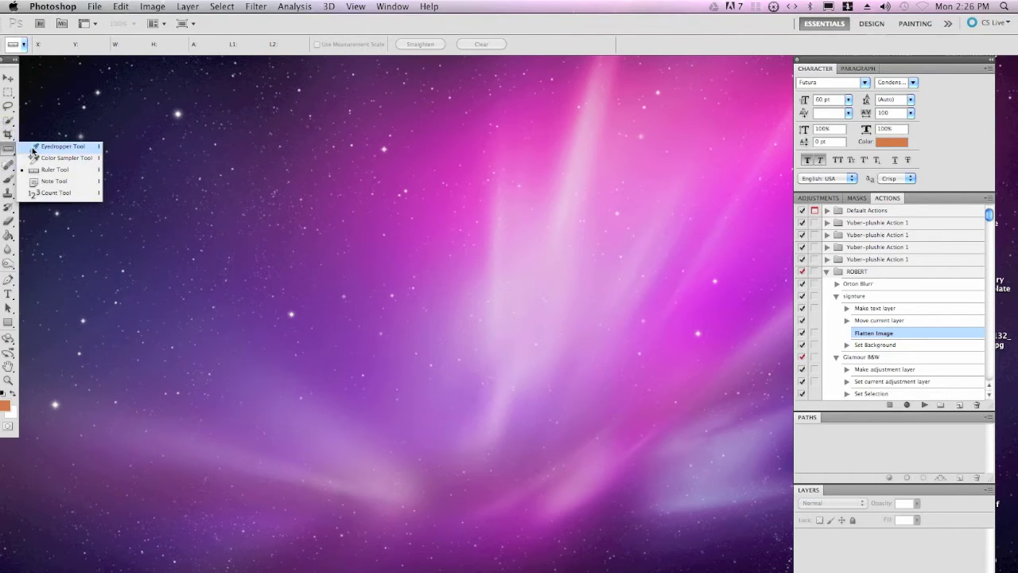
pyautogui.click(34, 148)
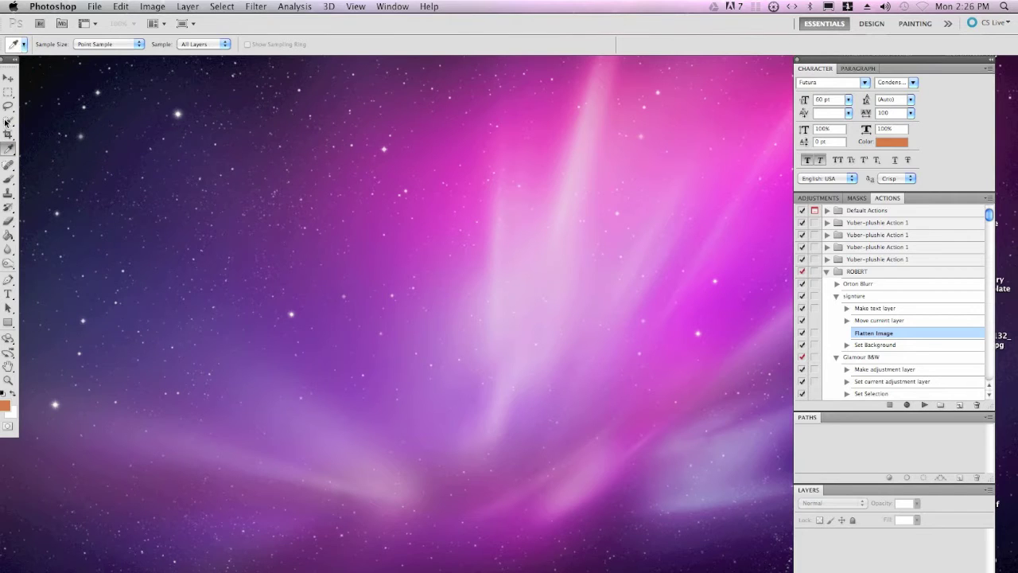
pyautogui.click(8, 151)
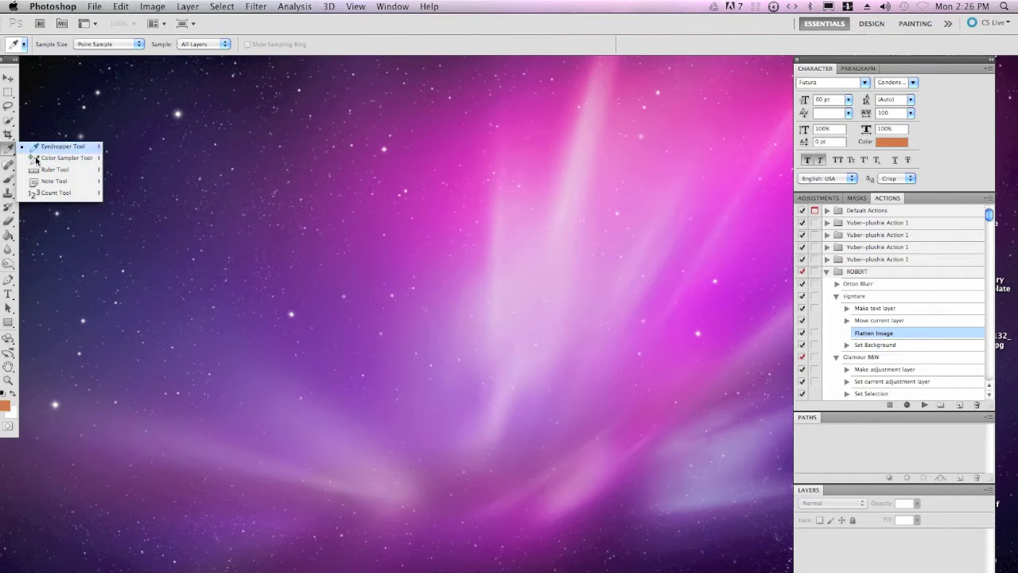
# Step: Examine the retouching and painting tool groups: Spot Healing Brush, Brush, Clone Stamp, History Brush and Eraser
pyautogui.click(7, 166)
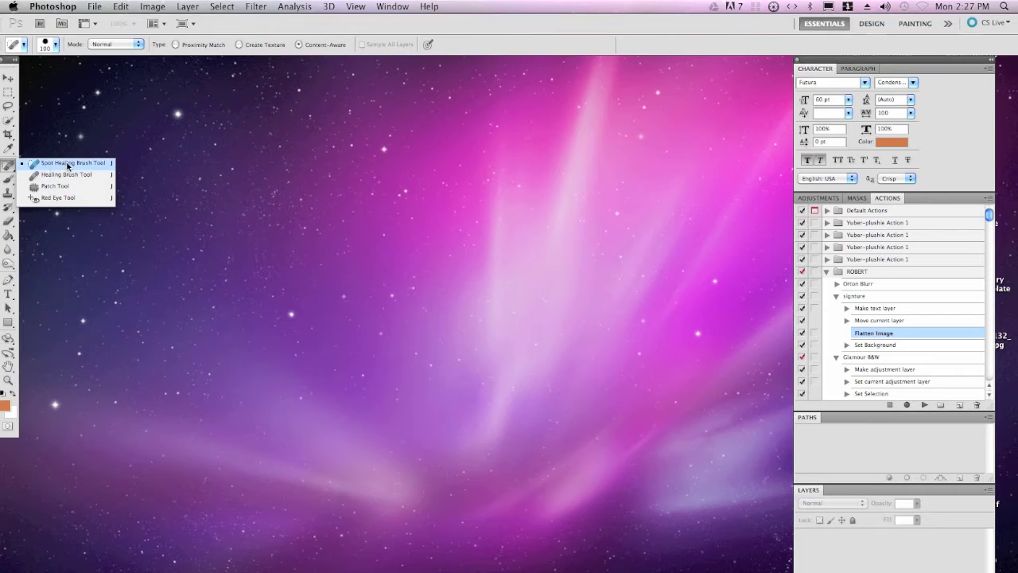
pyautogui.click(11, 181)
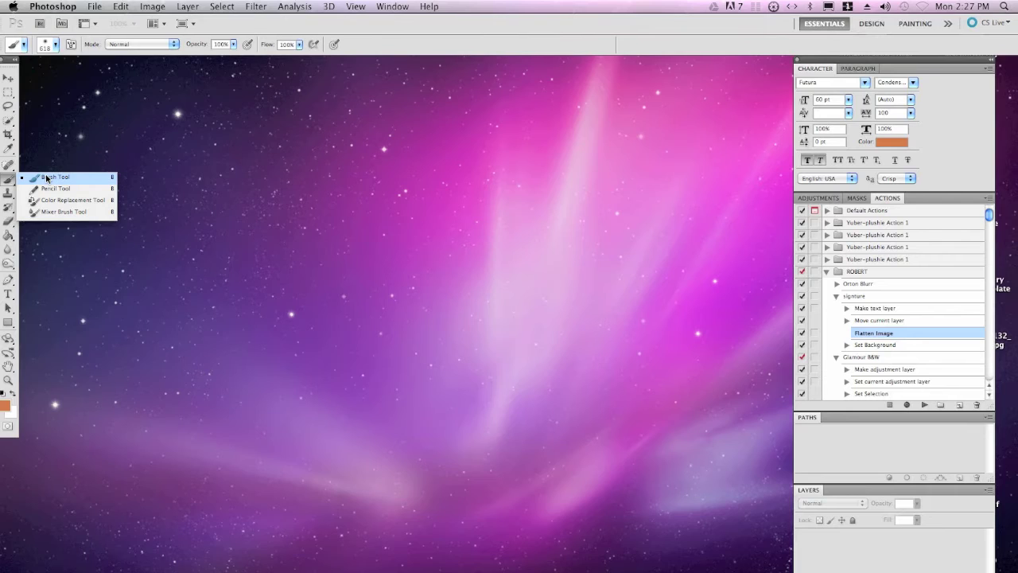
pyautogui.moveTo(8, 192); pyautogui.dragTo(53, 195)
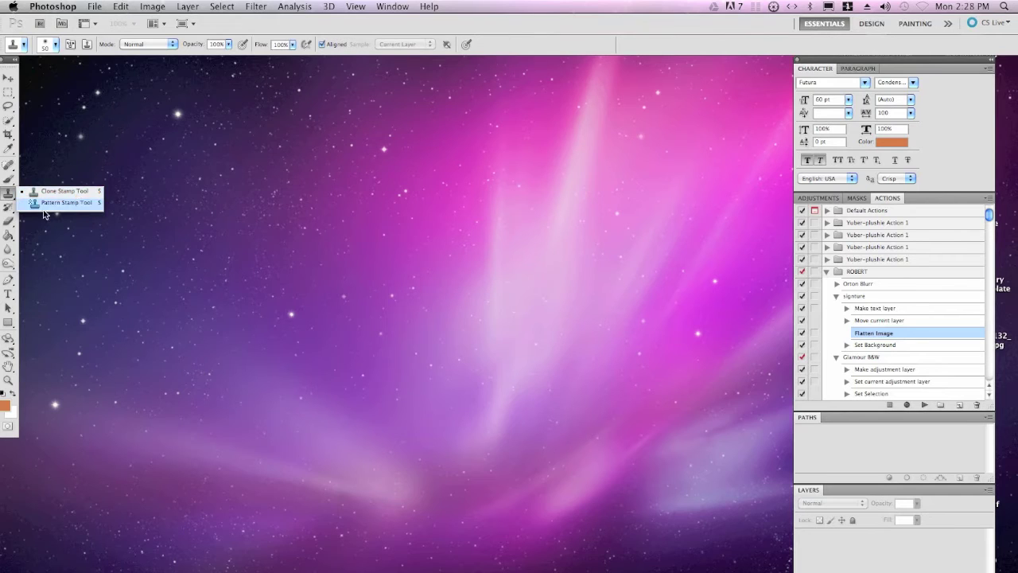
pyautogui.click(8, 208)
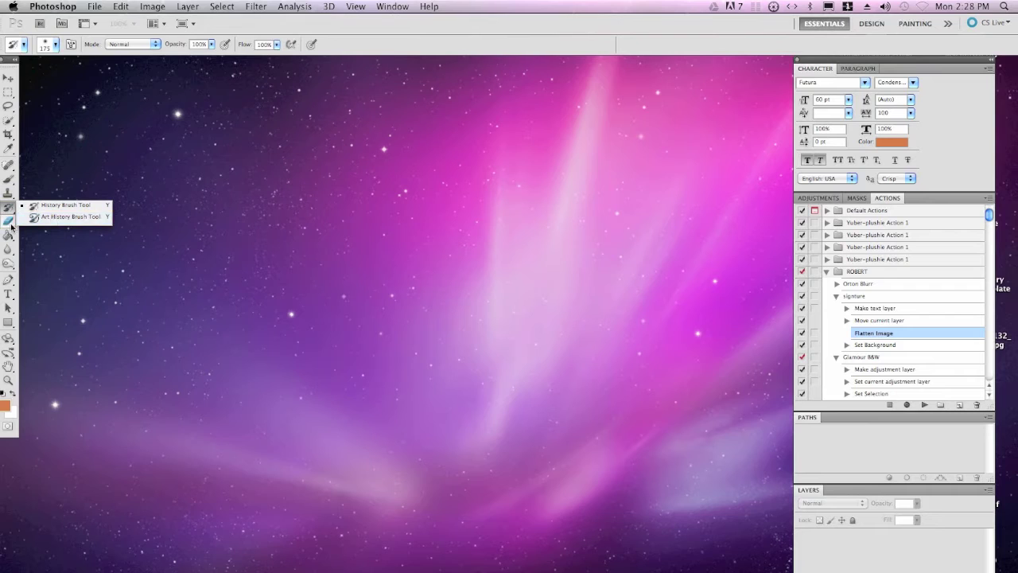
pyautogui.click(9, 222)
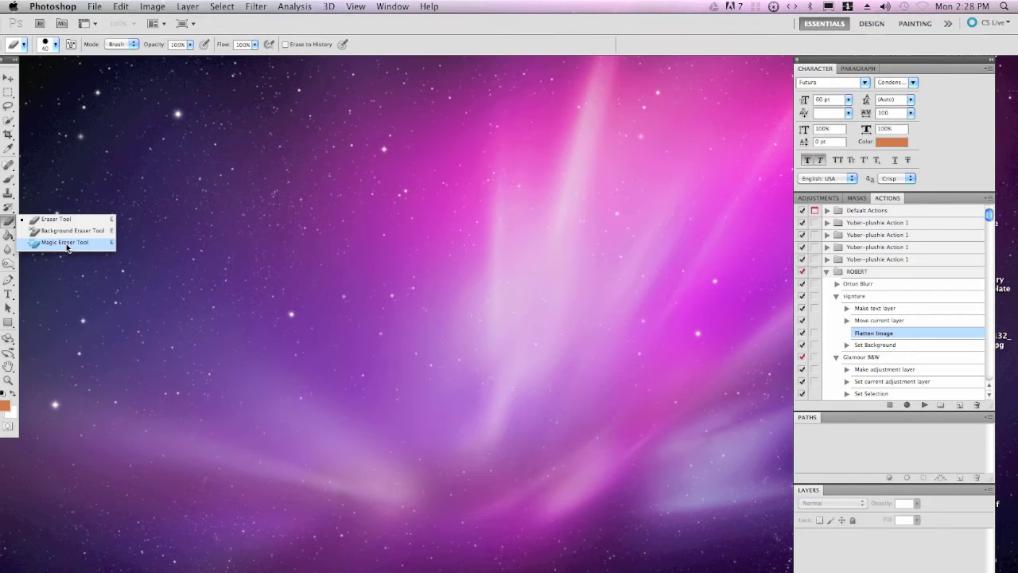
# Step: Examine the variants grouped under the Paint Bucket, Blur and Burn tools
pyautogui.click(11, 243)
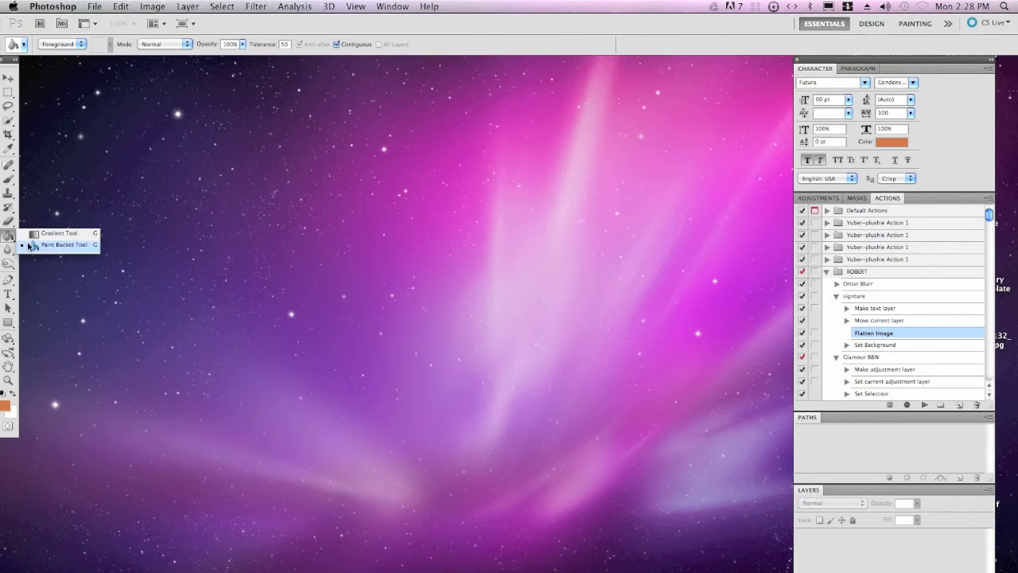
pyautogui.click(43, 250)
pyautogui.click(7, 250)
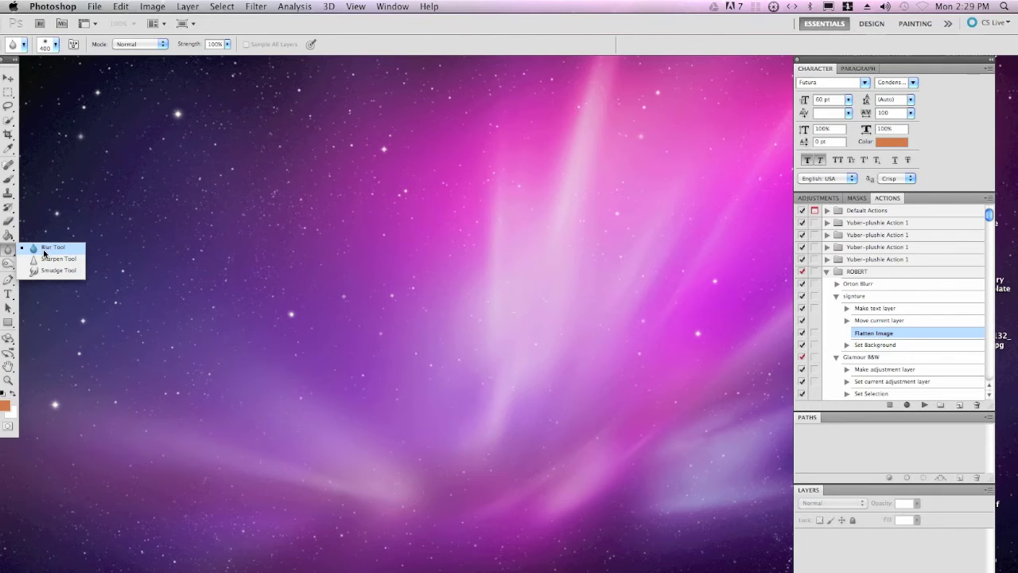
pyautogui.click(9, 267)
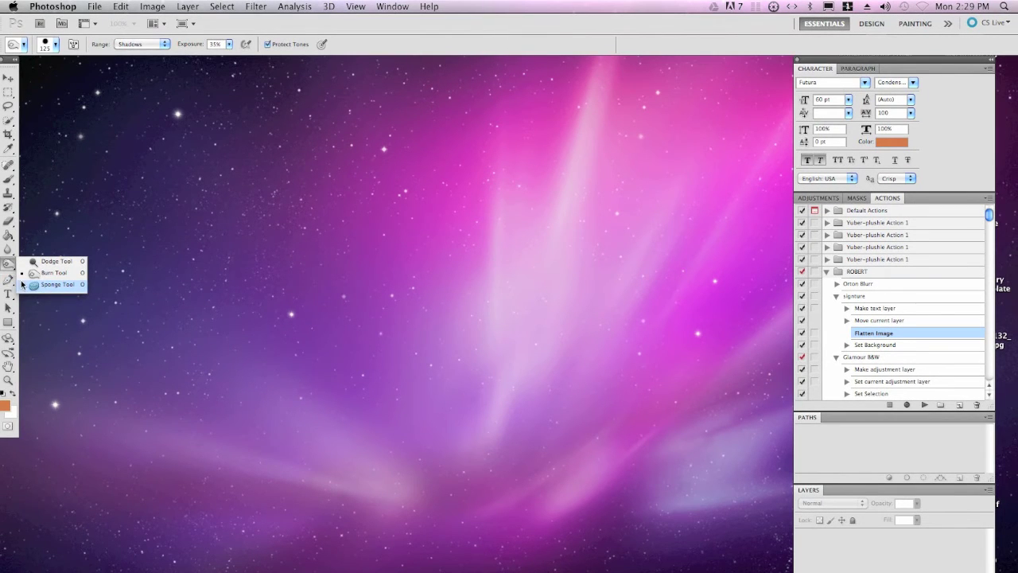
# Step: Examine the vector and text tool groups: Pen, Horizontal Type, Path Selection and Rectangle
pyautogui.click(11, 283)
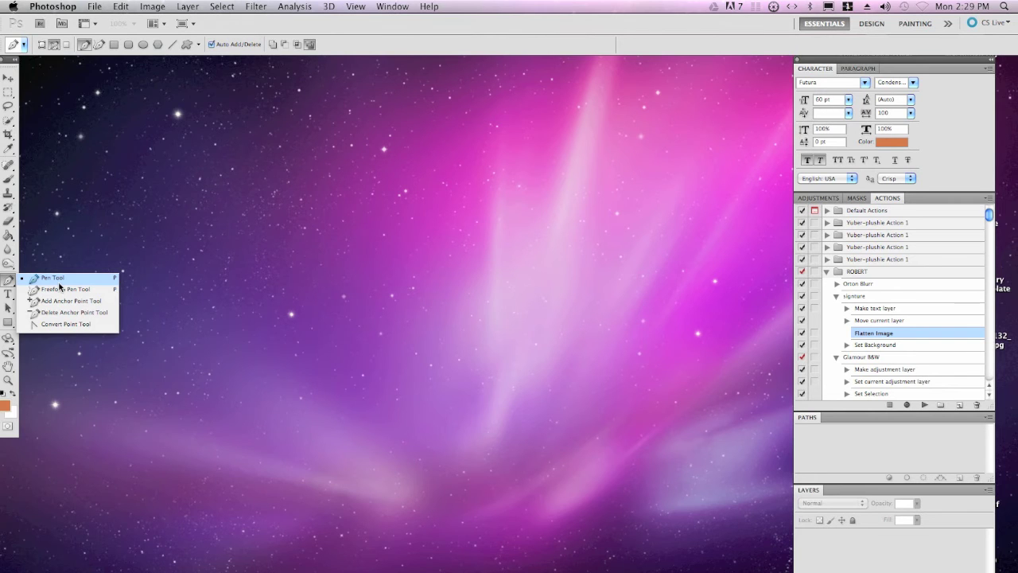
pyautogui.click(8, 296)
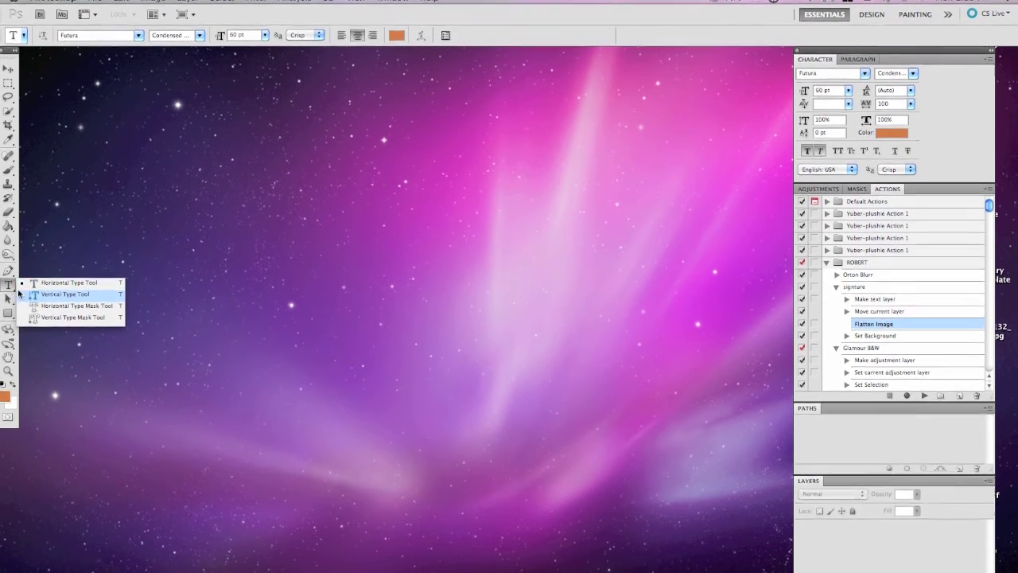
pyautogui.click(8, 299)
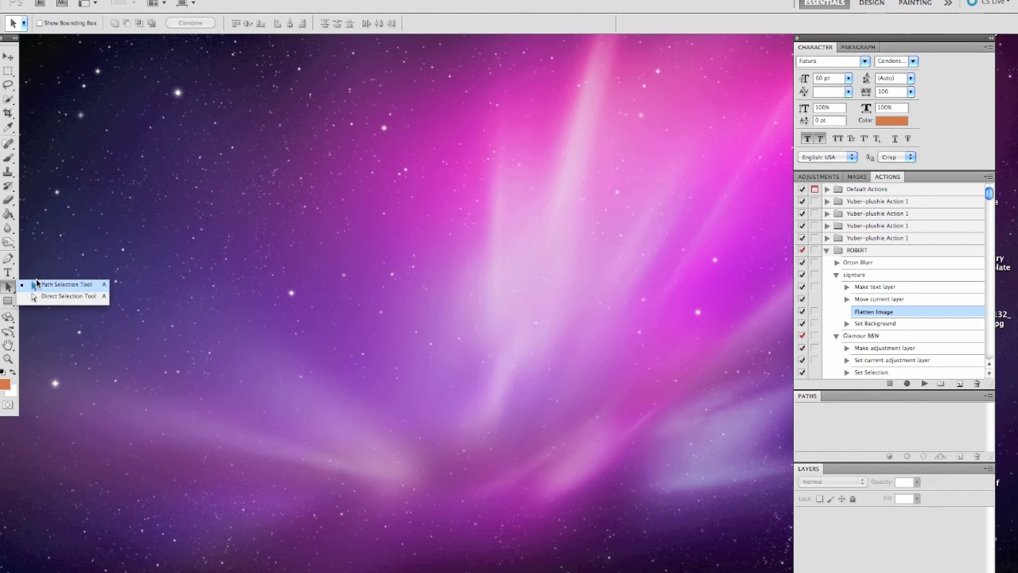
pyautogui.click(10, 300)
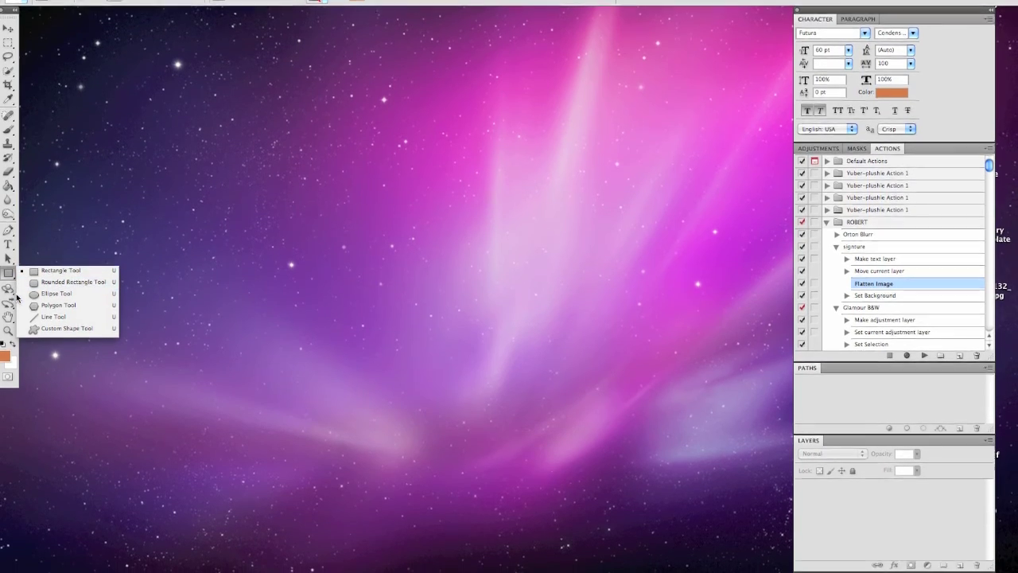
# Step: Examine the 3D object, 3D camera and Hand tool groups, and activate the Zoom tool
pyautogui.click(8, 288)
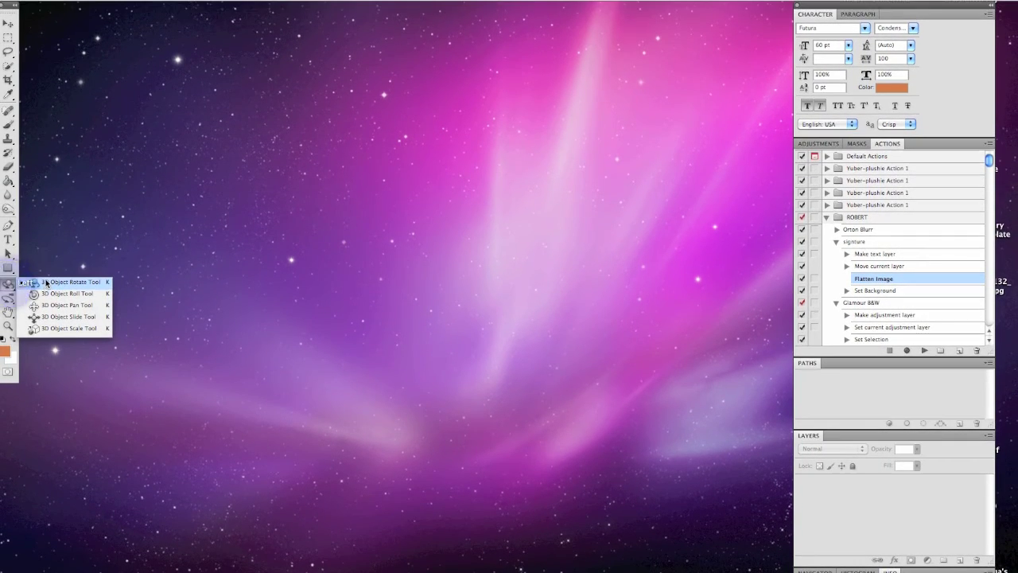
pyautogui.click(8, 298)
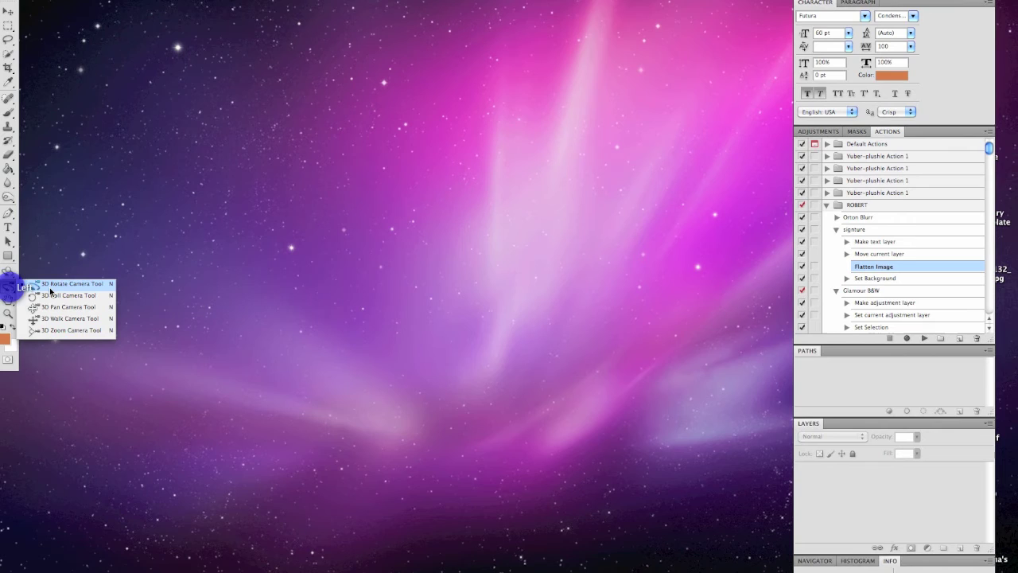
pyautogui.click(10, 302)
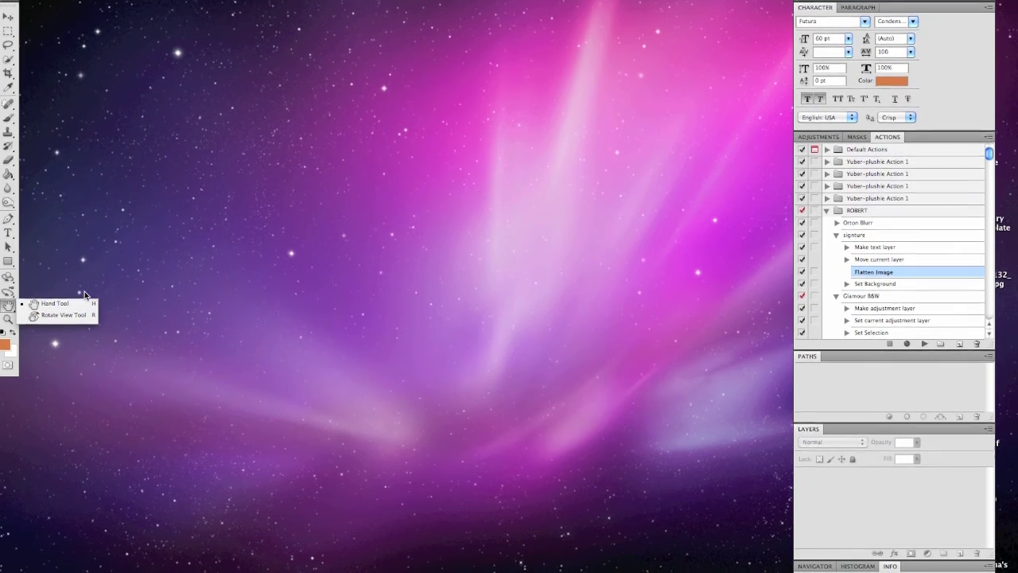
pyautogui.click(10, 315)
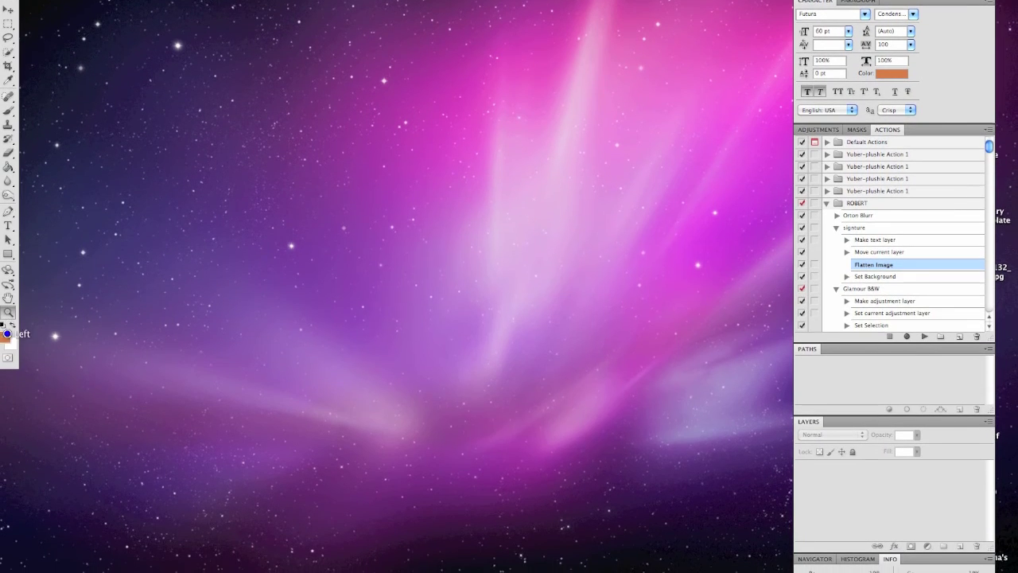
# Step: Set the foreground color to light orange f2ad78 by sampling shades in the Color Picker
pyautogui.click(7, 334)
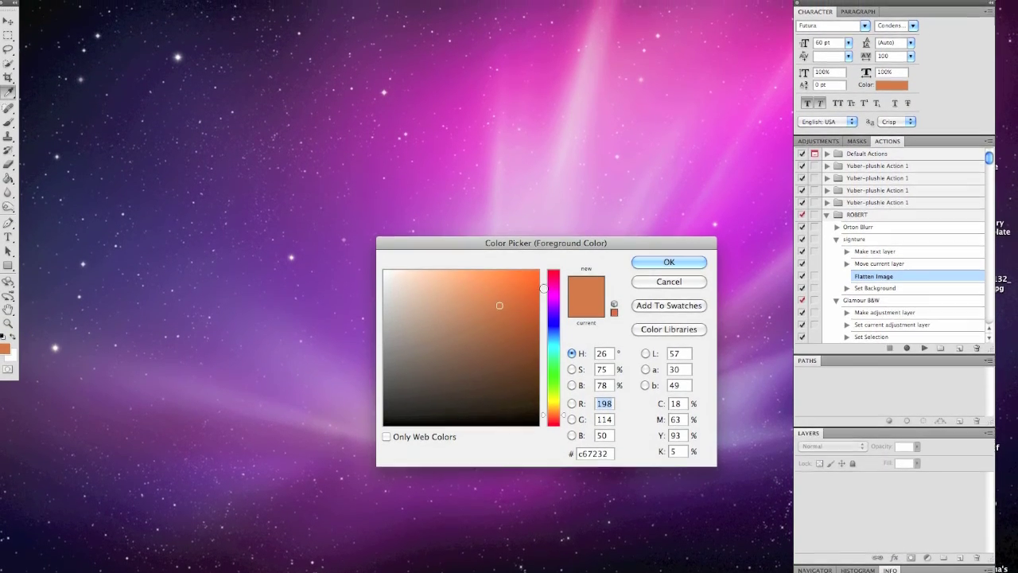
pyautogui.click(532, 278)
pyautogui.click(519, 317)
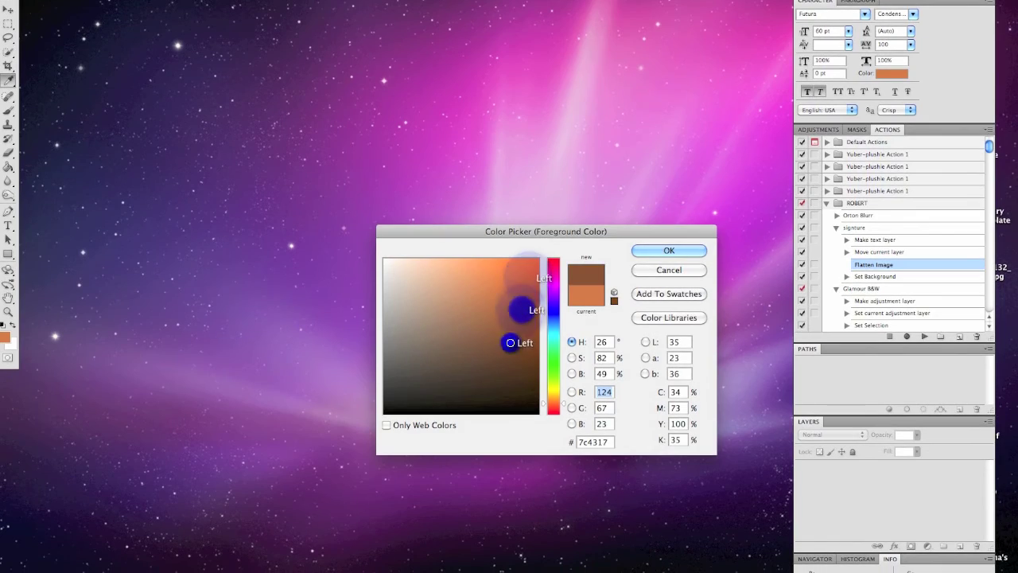
pyautogui.click(497, 279)
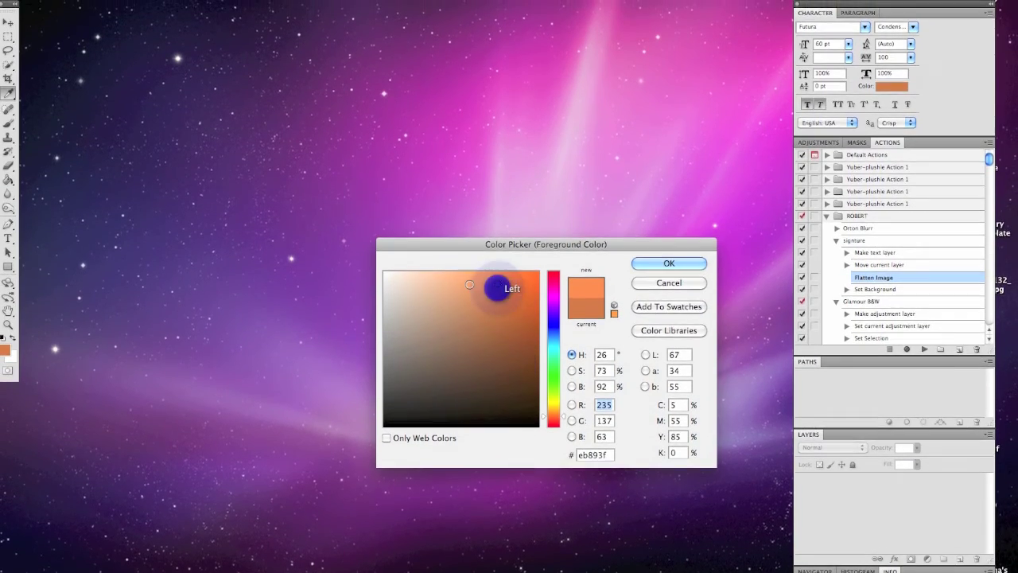
pyautogui.click(462, 286)
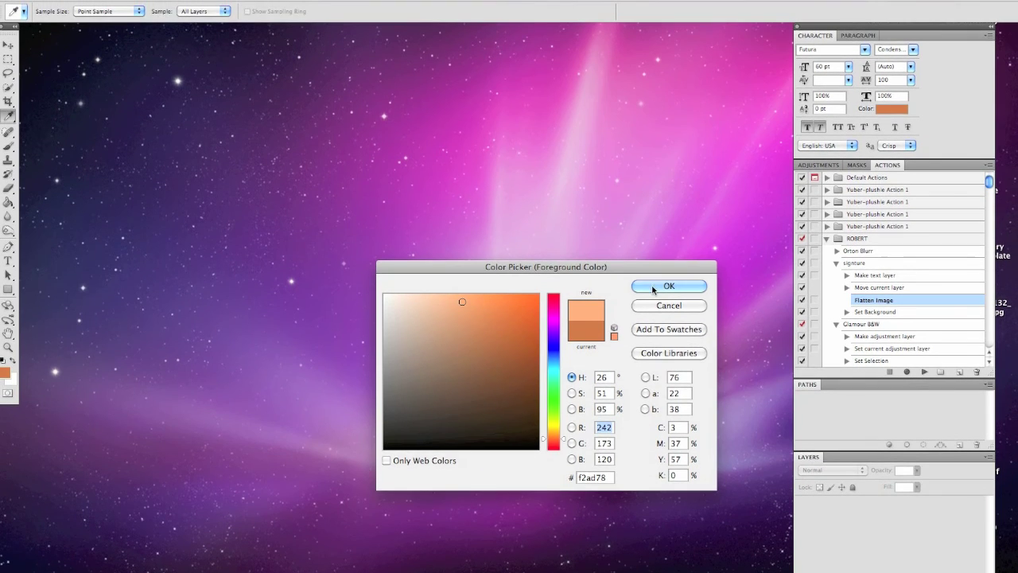
pyautogui.click(657, 278)
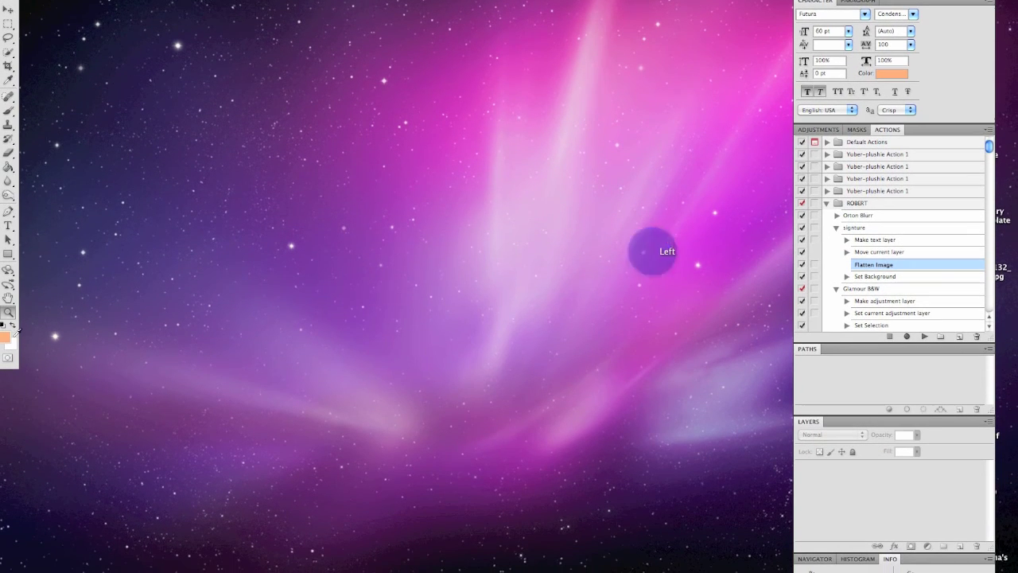
# Step: View the foreground color again in the Color Picker and close it without changing the color
pyautogui.click(7, 352)
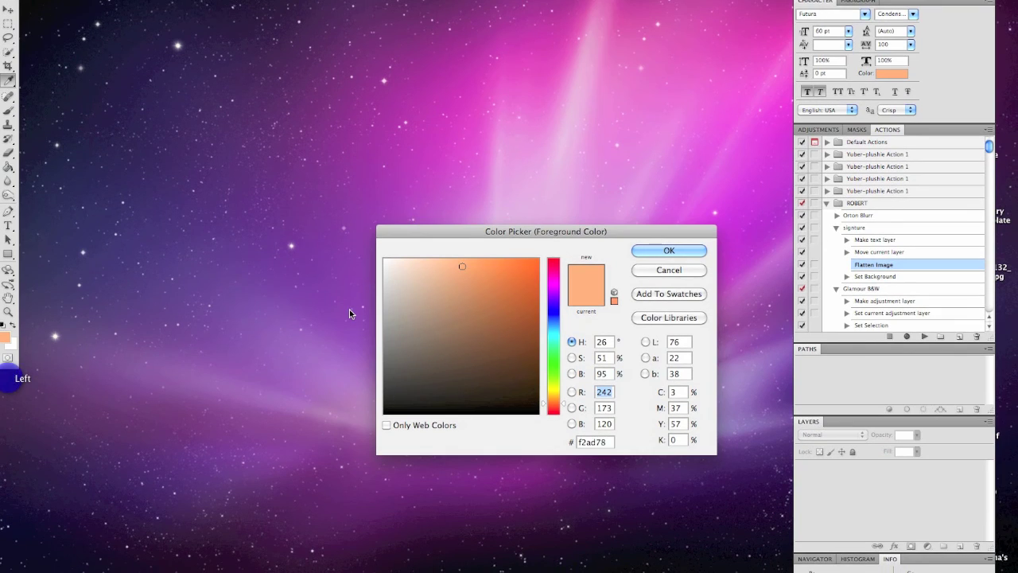
pyautogui.click(695, 284)
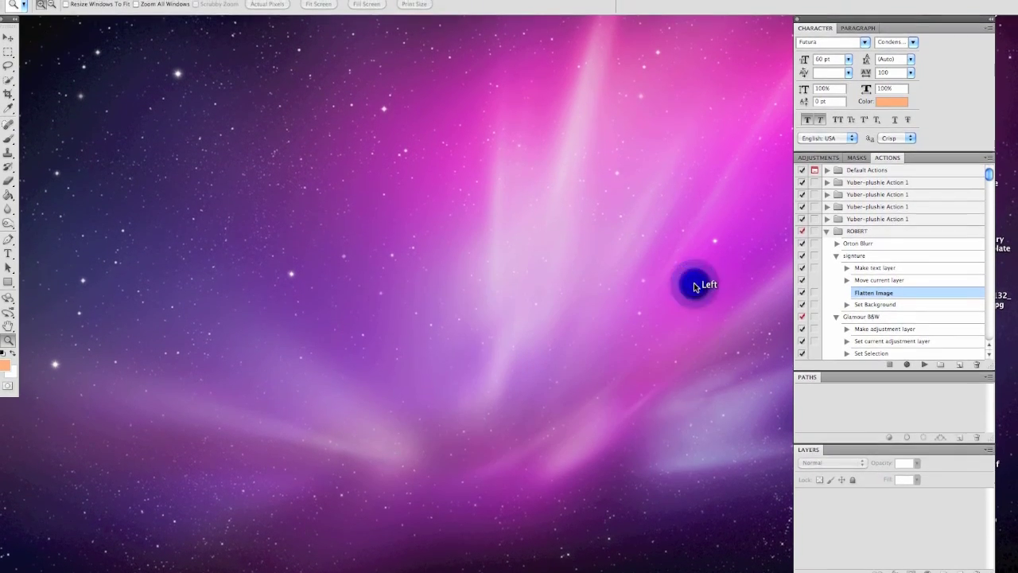